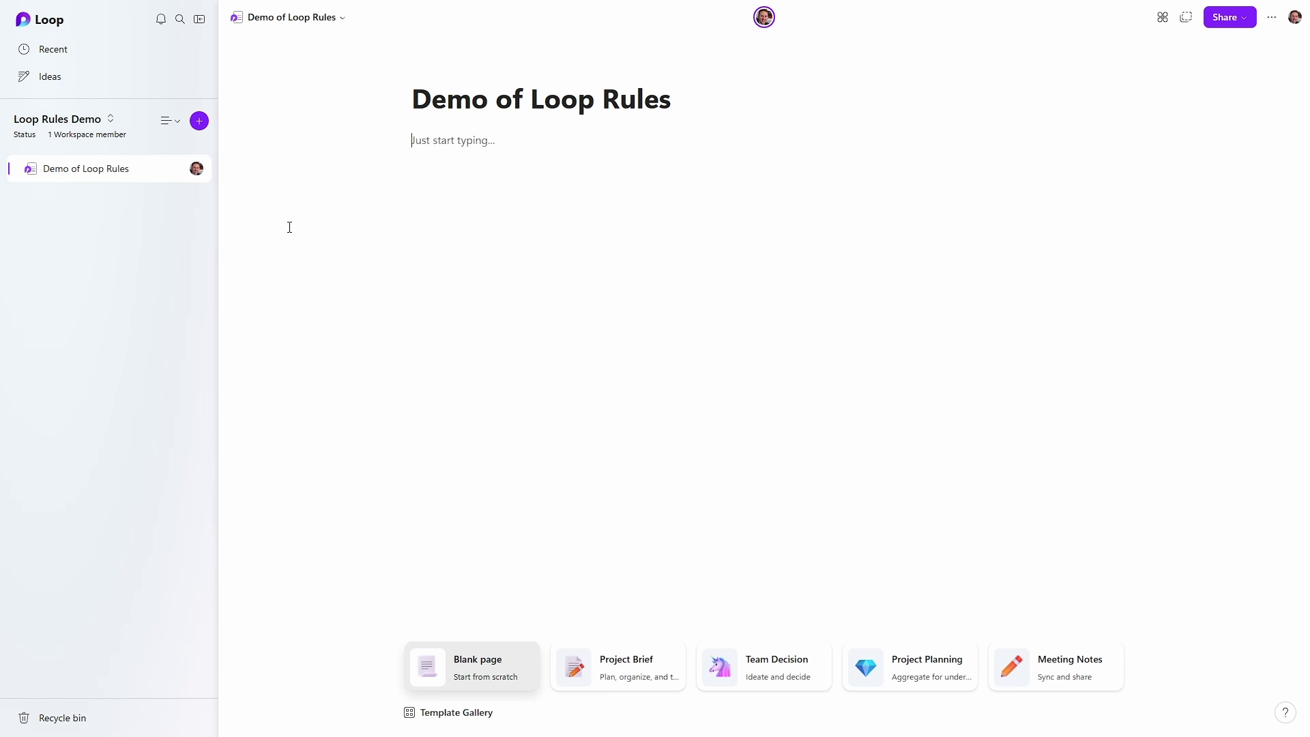
Insert a Progress tracker table on the Loop page from the / menu
{"action": "type", "text": "/"}
{"action": "scroll", "coordinate": [432, 270], "scroll_direction": "down", "scroll_amount": 3}
{"action": "scroll", "coordinate": [430, 272], "scroll_direction": "down", "scroll_amount": 7}
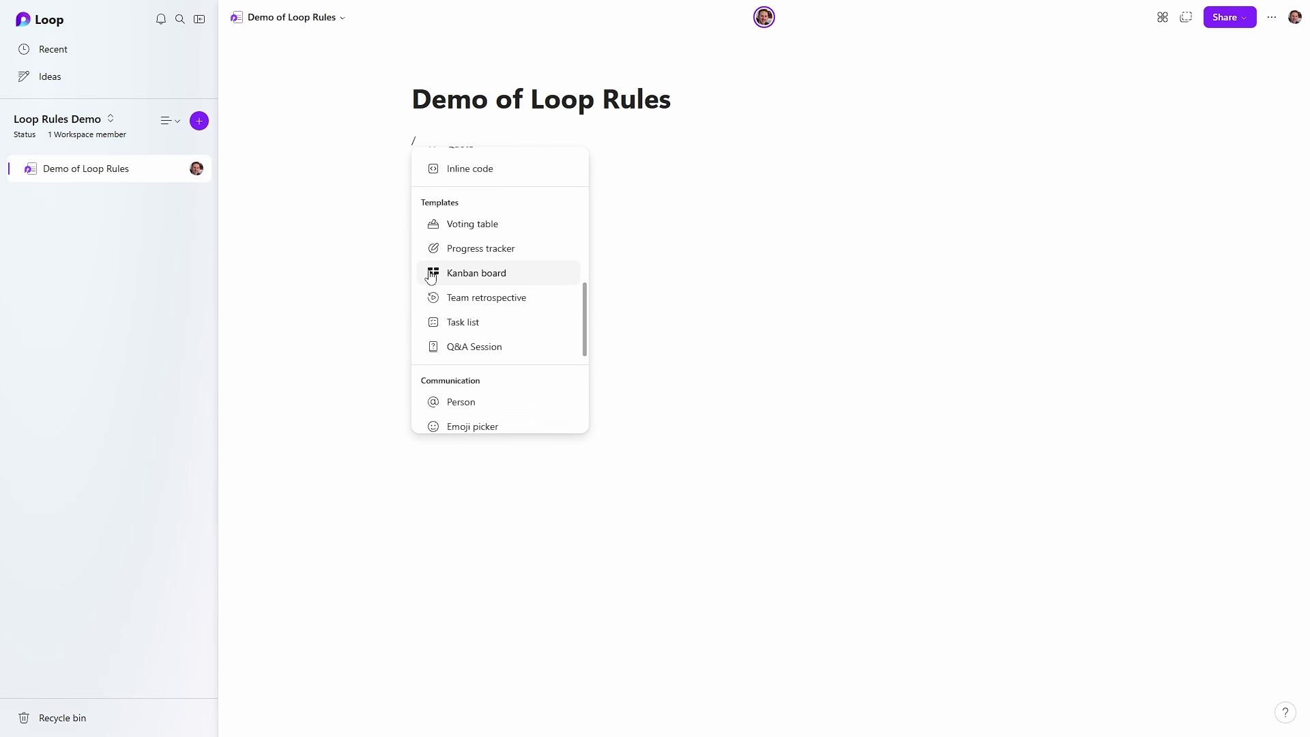
{"action": "left_click", "coordinate": [462, 252]}
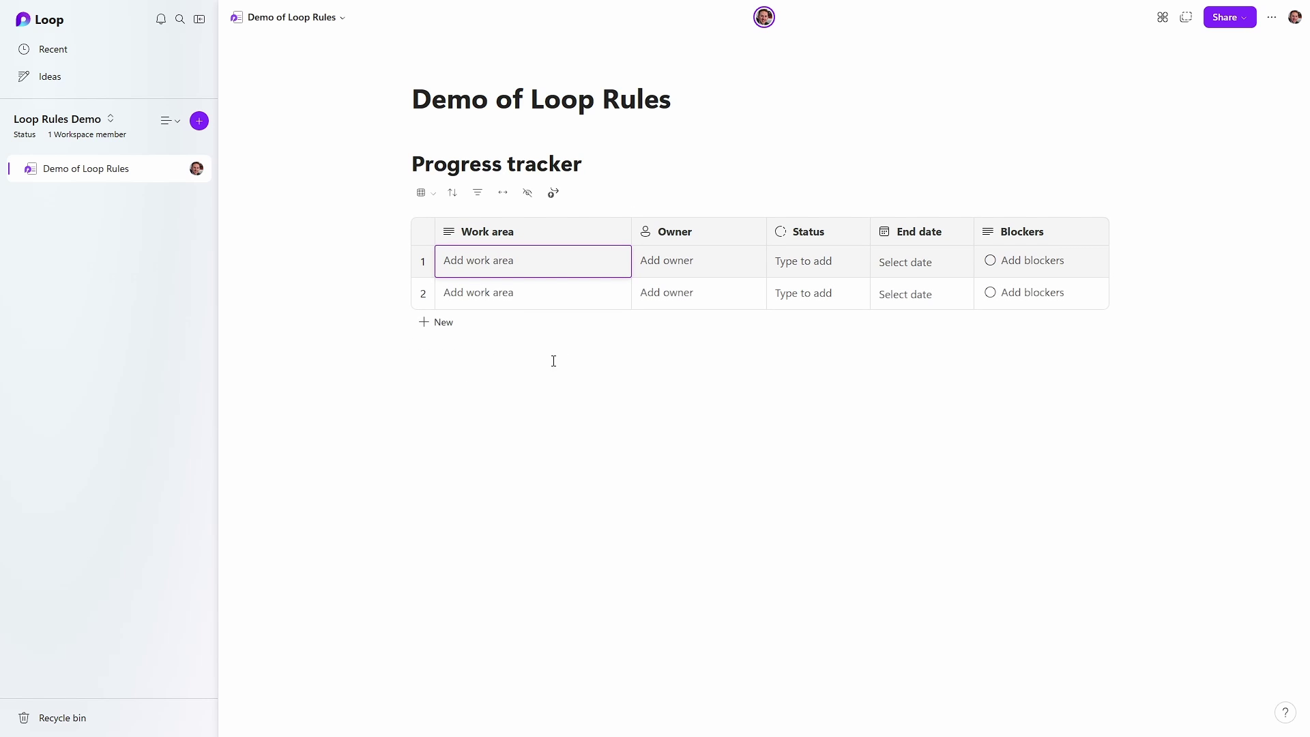
Delete the Owner, End date and Blockers columns from the tracker
{"action": "left_click", "coordinate": [751, 232]}
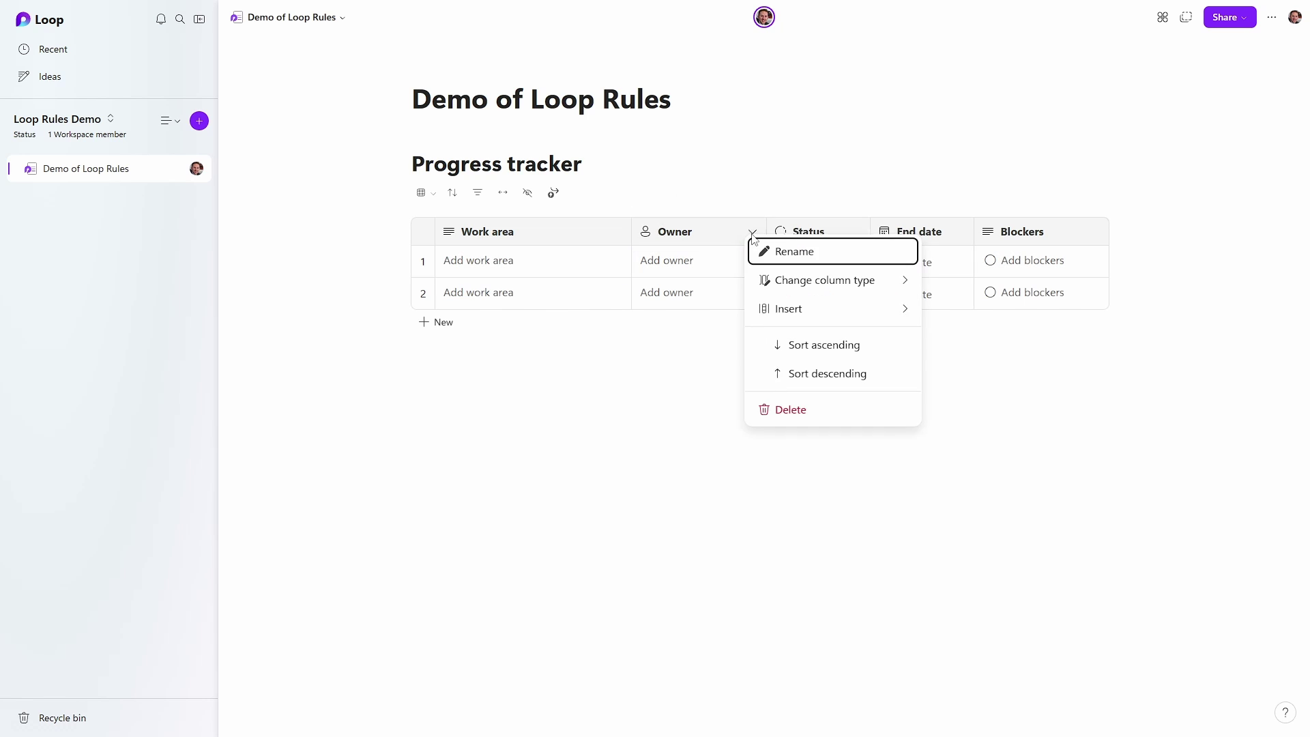
{"action": "left_click", "coordinate": [787, 415]}
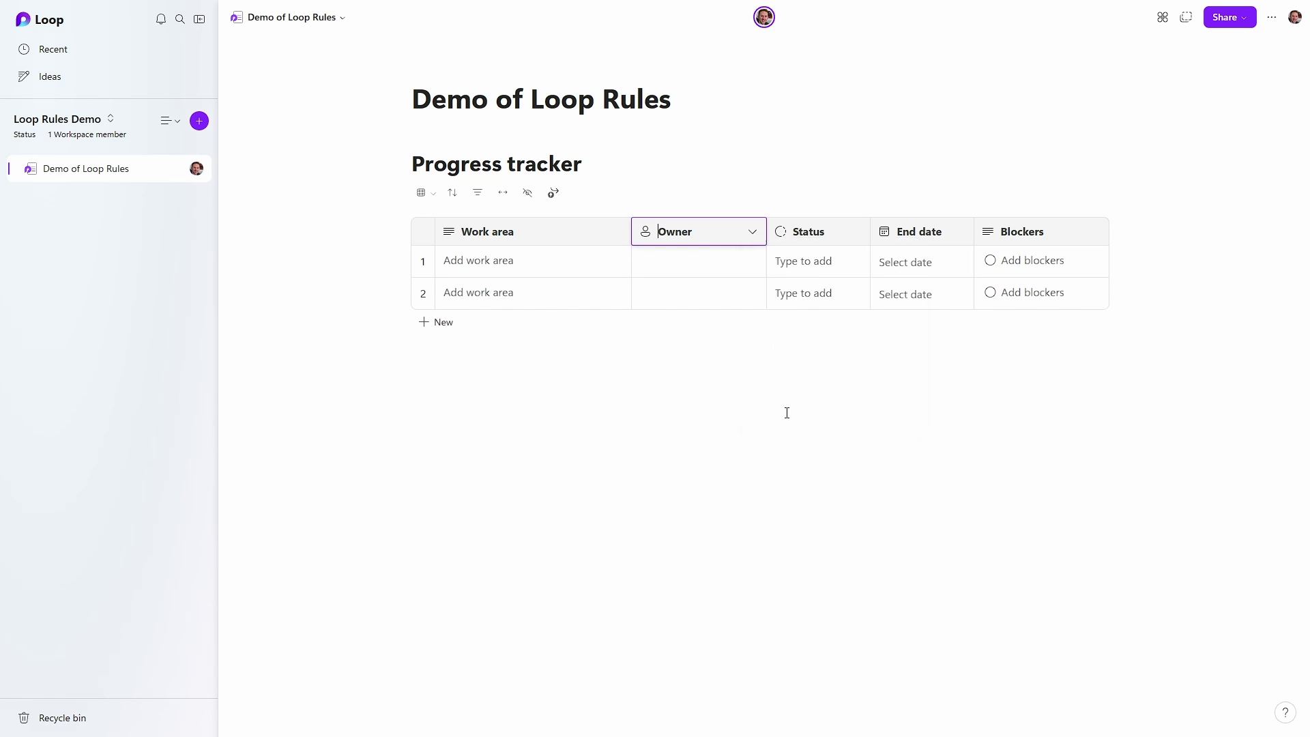
{"action": "left_click", "coordinate": [926, 232]}
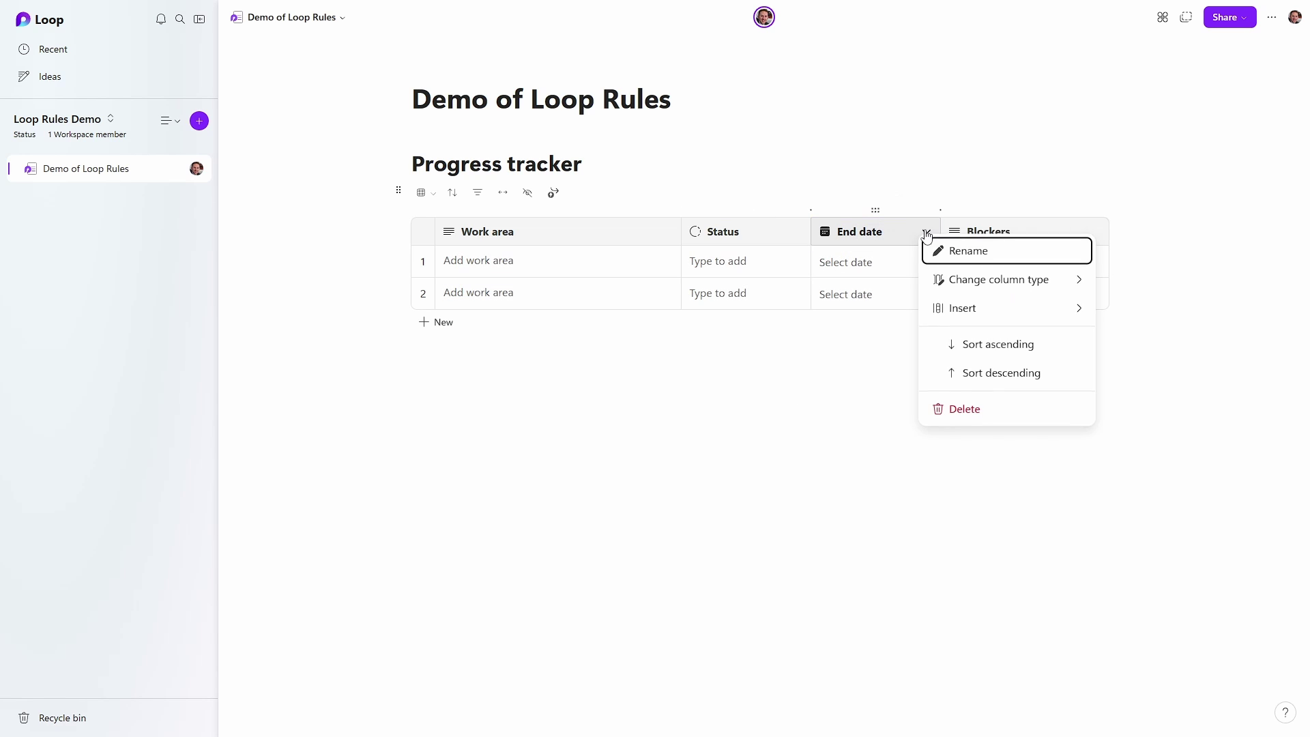
{"action": "left_click", "coordinate": [972, 415]}
{"action": "left_click", "coordinate": [1091, 234]}
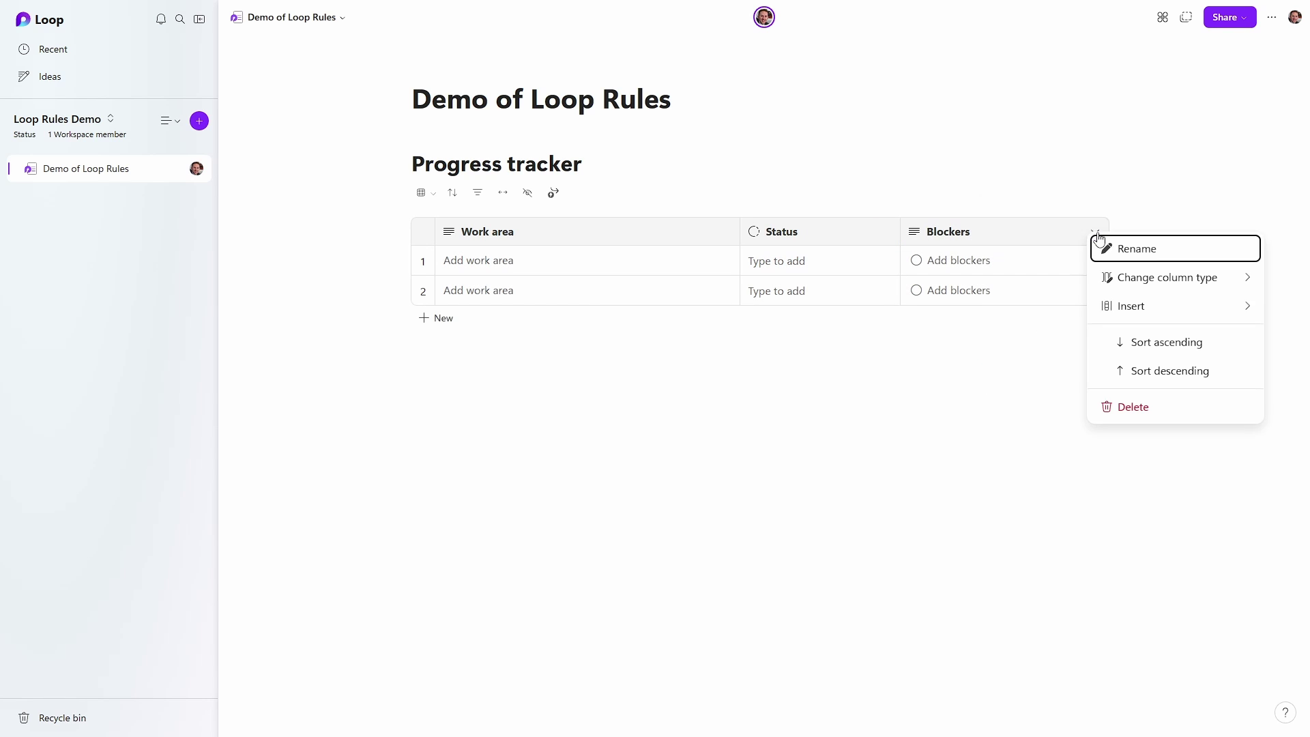
{"action": "left_click", "coordinate": [1127, 414]}
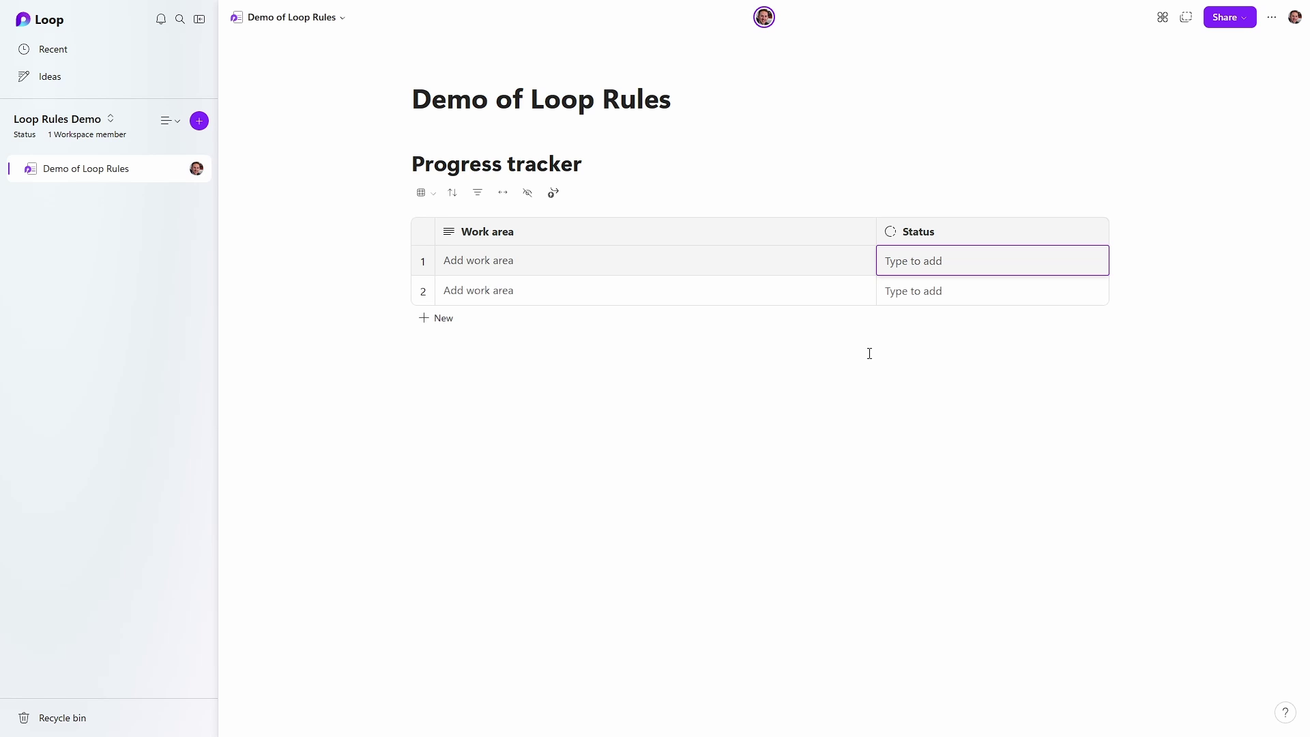
Create a rule: when Status Equals Blocked, Automate > Send a message on chat
{"action": "left_click", "coordinate": [552, 195]}
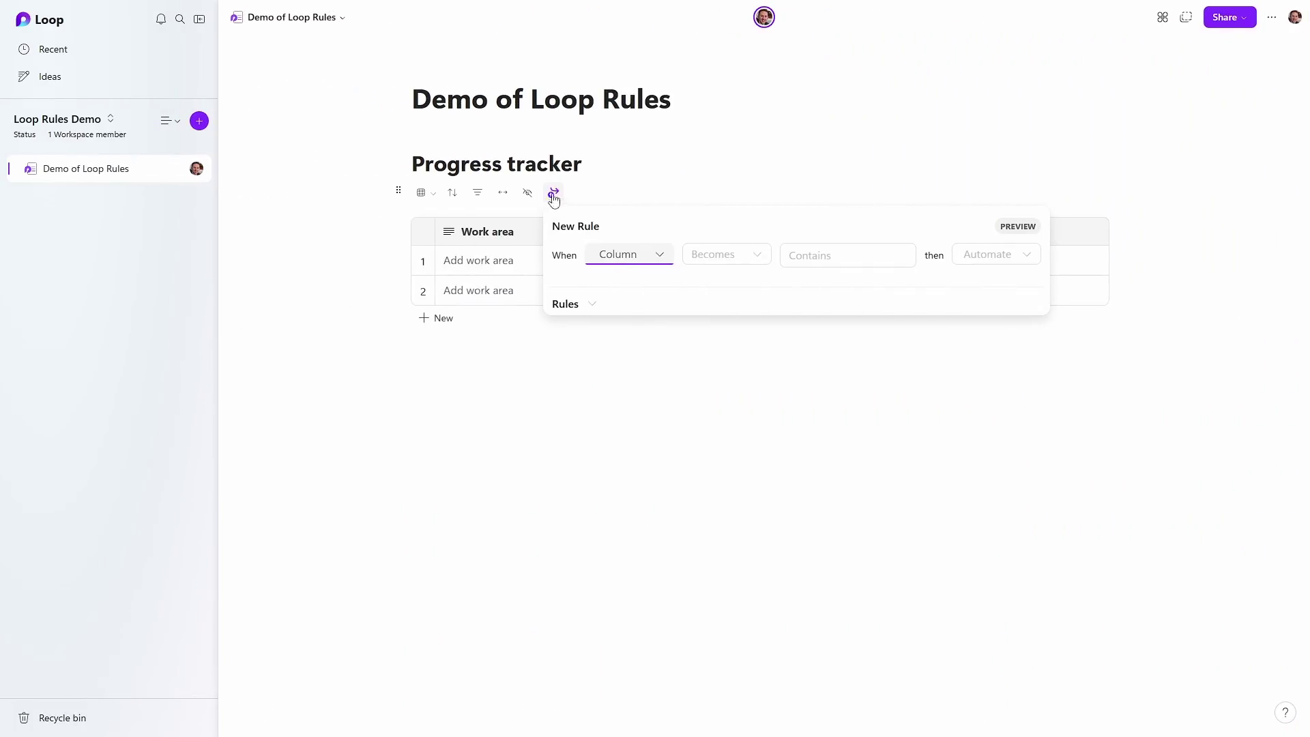
{"action": "left_click", "coordinate": [659, 255]}
{"action": "left_click", "coordinate": [635, 314]}
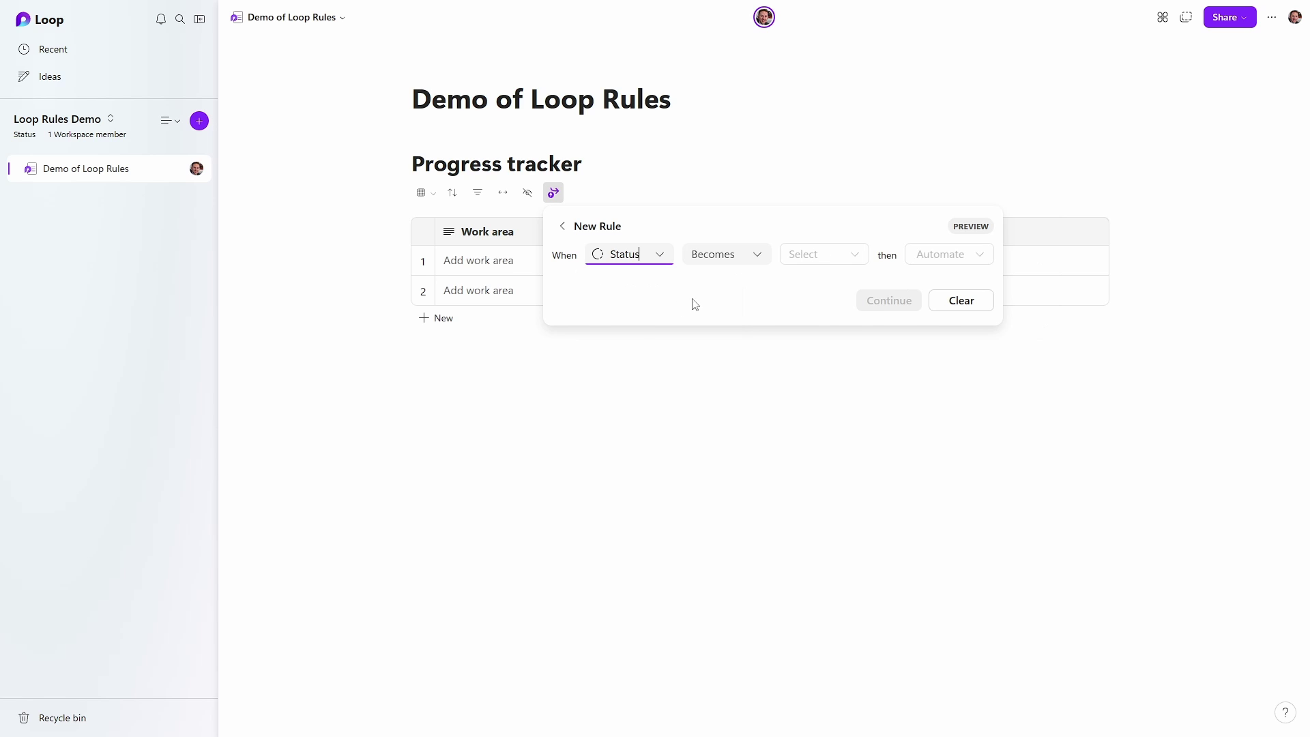
{"action": "left_click", "coordinate": [760, 260]}
{"action": "left_click", "coordinate": [743, 285]}
{"action": "left_click", "coordinate": [855, 259]}
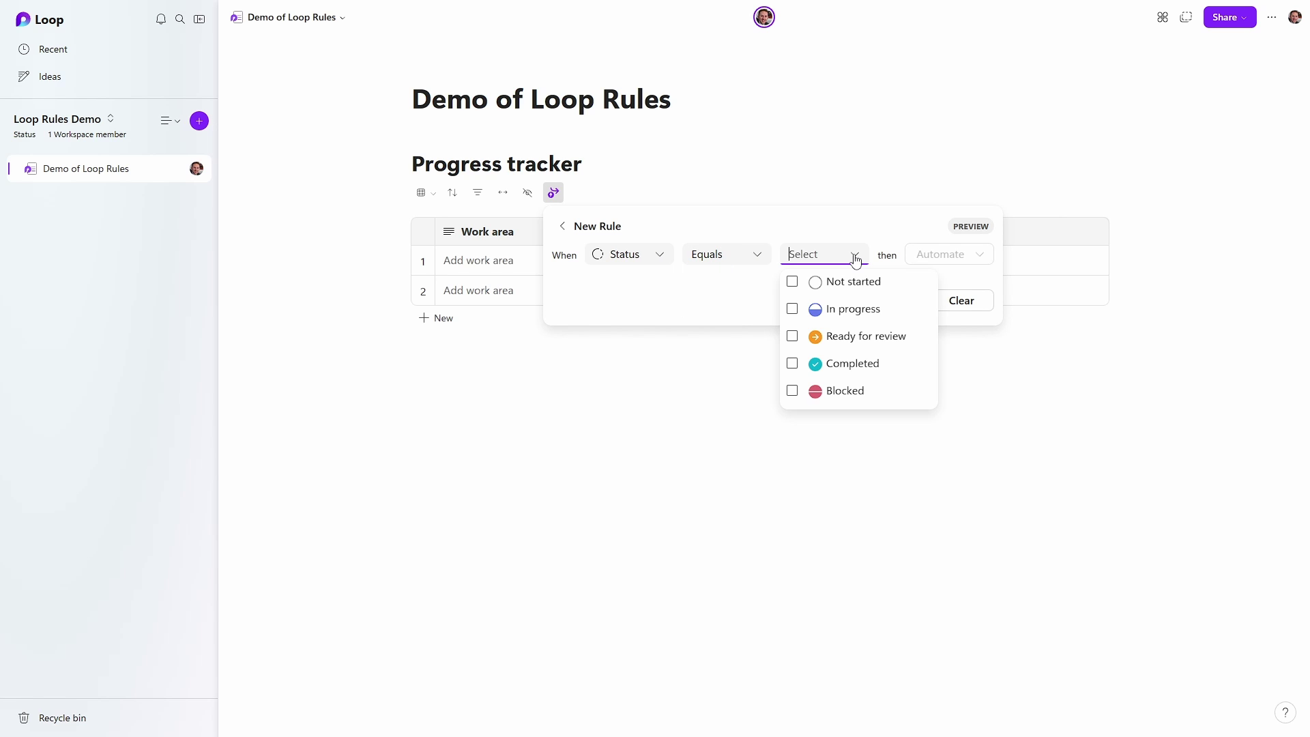
{"action": "left_click", "coordinate": [845, 390]}
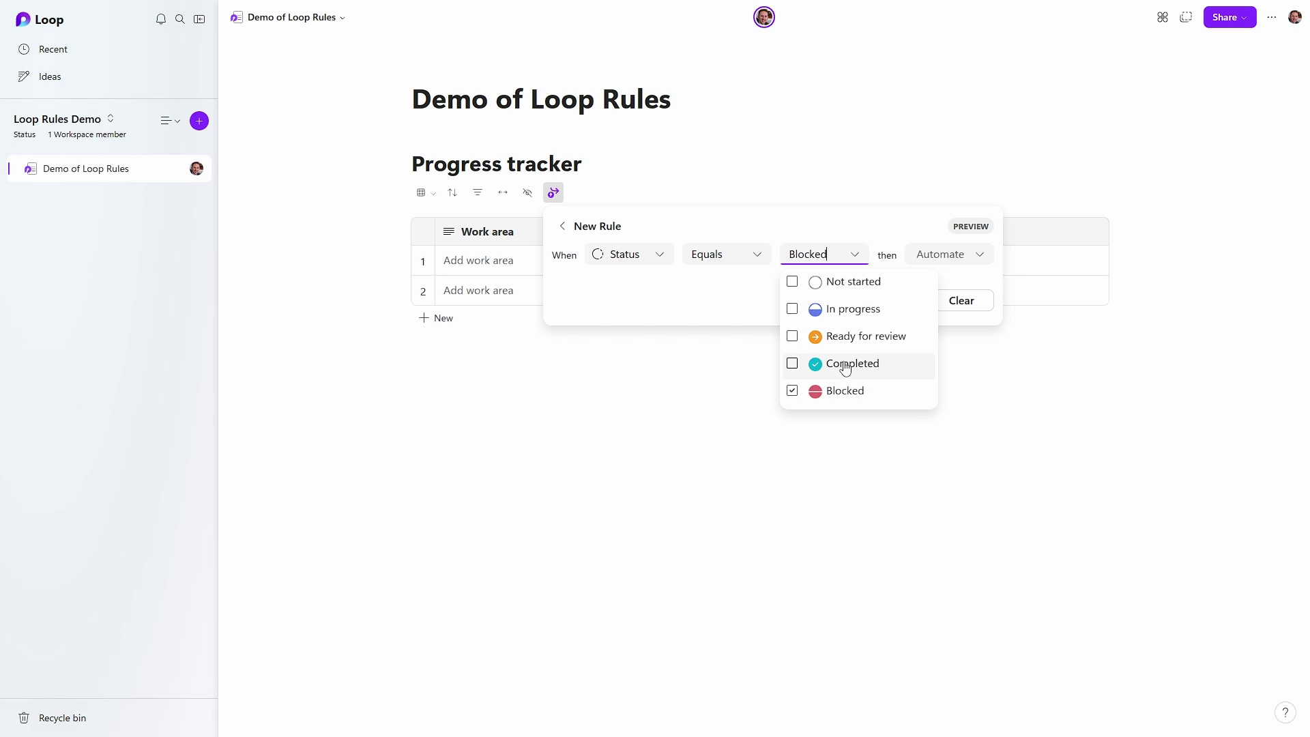
{"action": "left_click", "coordinate": [962, 282]}
{"action": "left_click", "coordinate": [979, 264]}
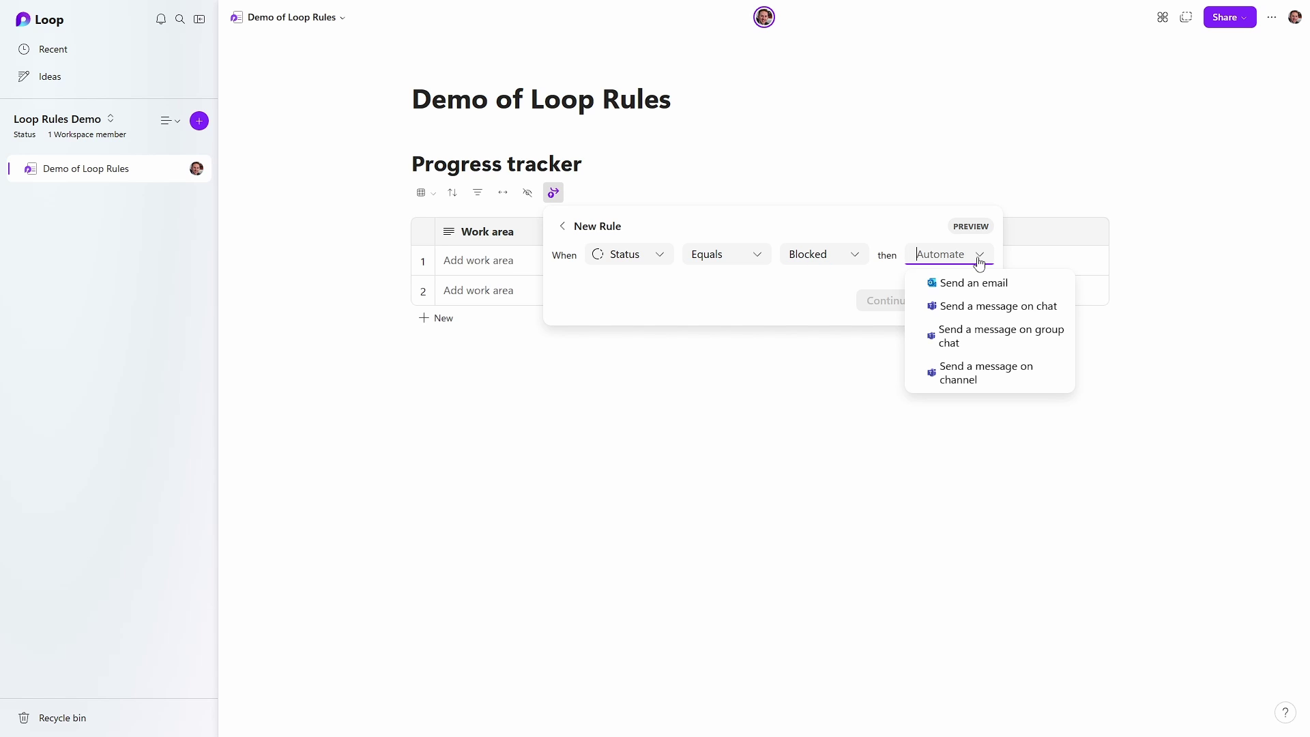
{"action": "left_click", "coordinate": [977, 309]}
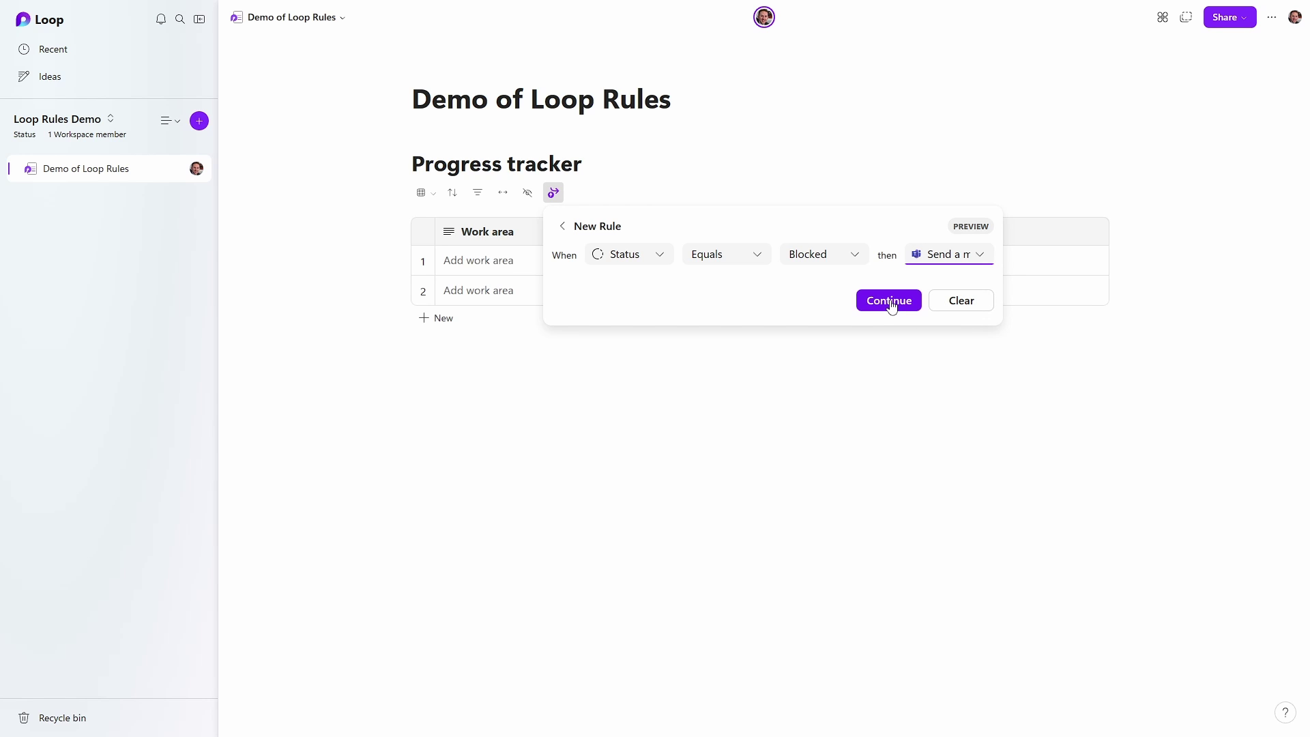
Continue the rule, accept the Loop and Teams sign-ins, and create the flow
{"action": "left_click", "coordinate": [889, 301]}
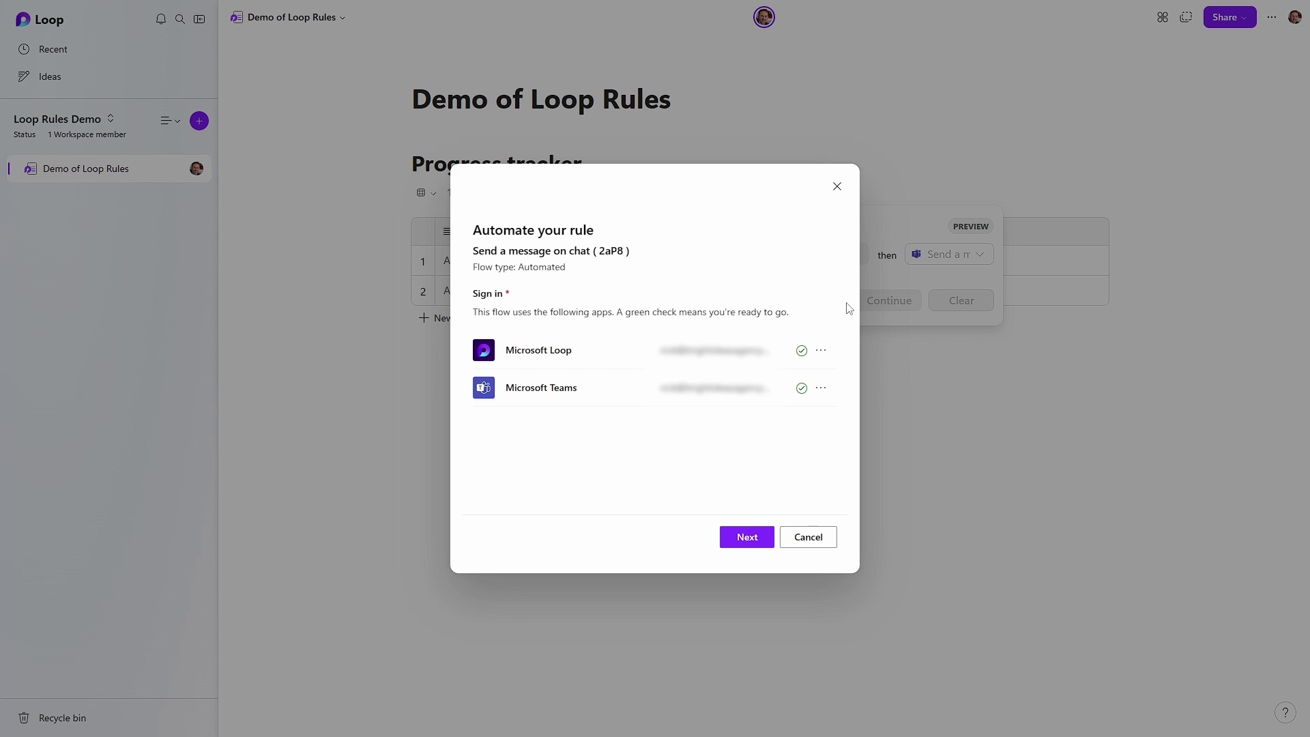
{"action": "left_click", "coordinate": [740, 536]}
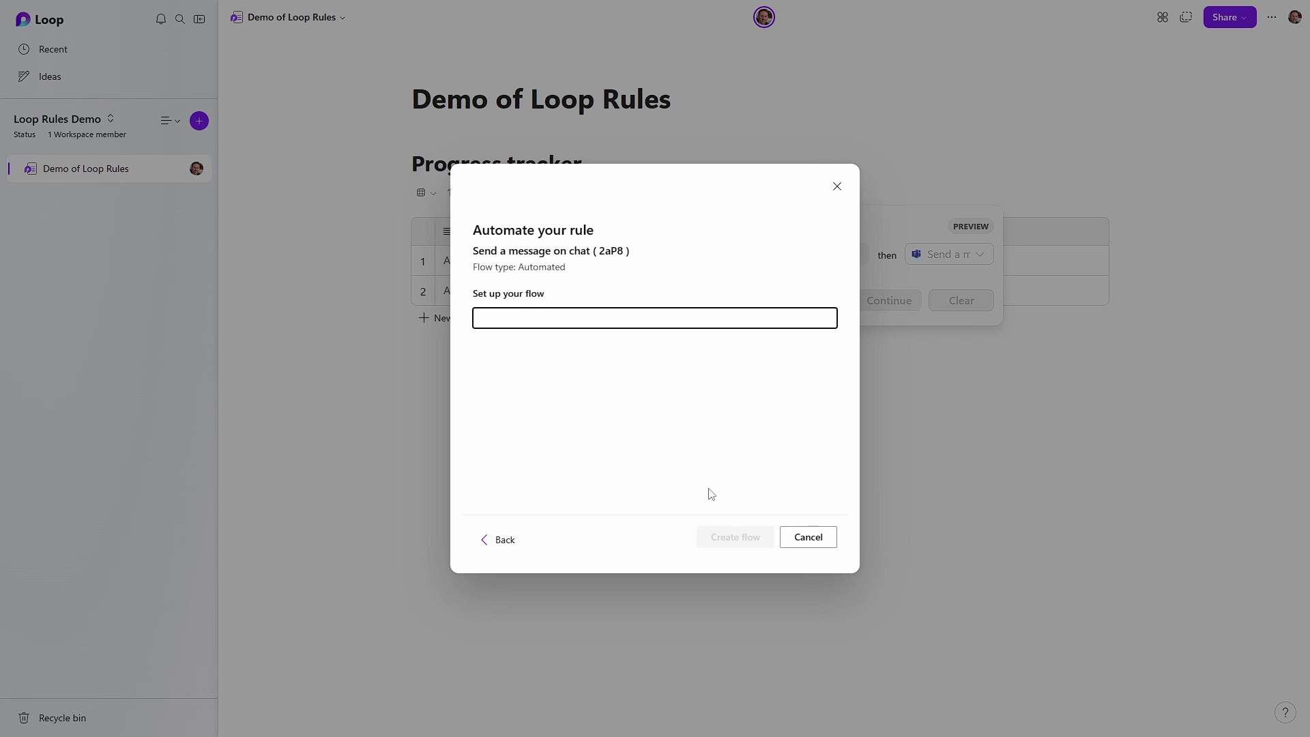
{"action": "left_click", "coordinate": [725, 536]}
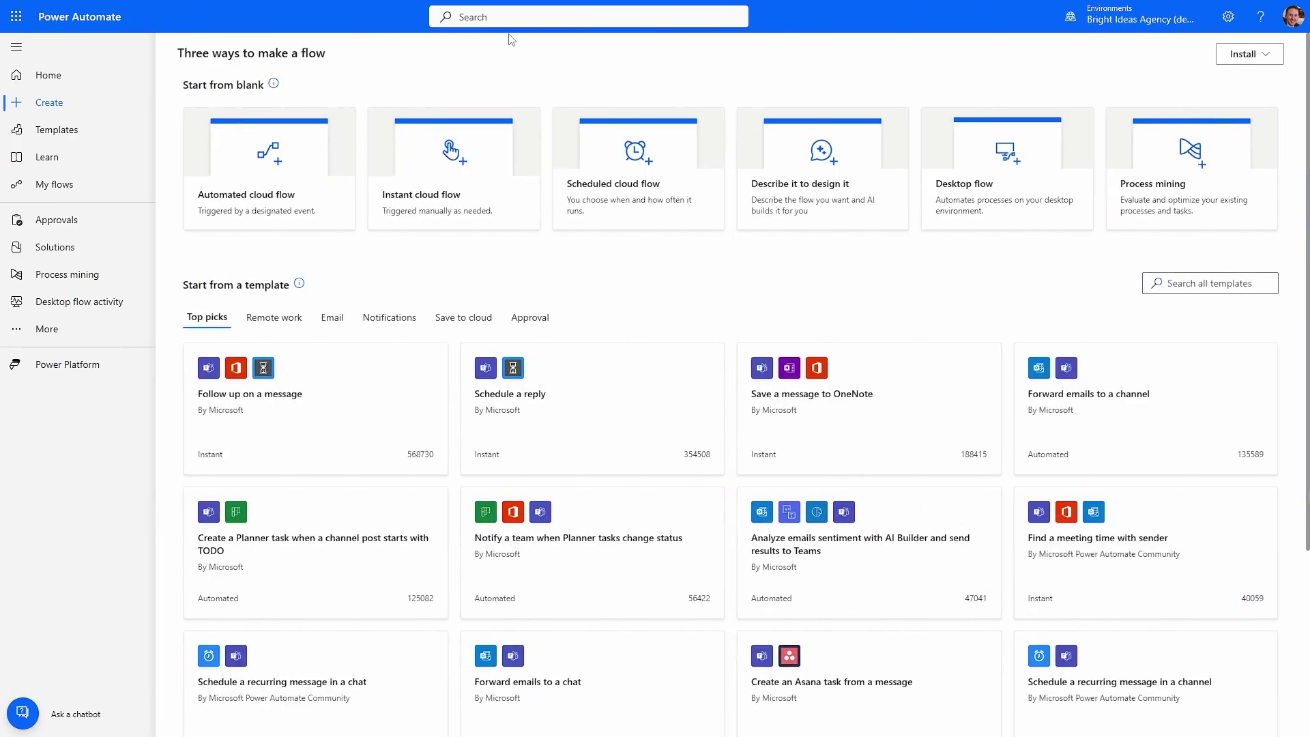
Edit the 'Send a message on chat ( 2aP8 )' flow from My flows
{"action": "left_click", "coordinate": [58, 197]}
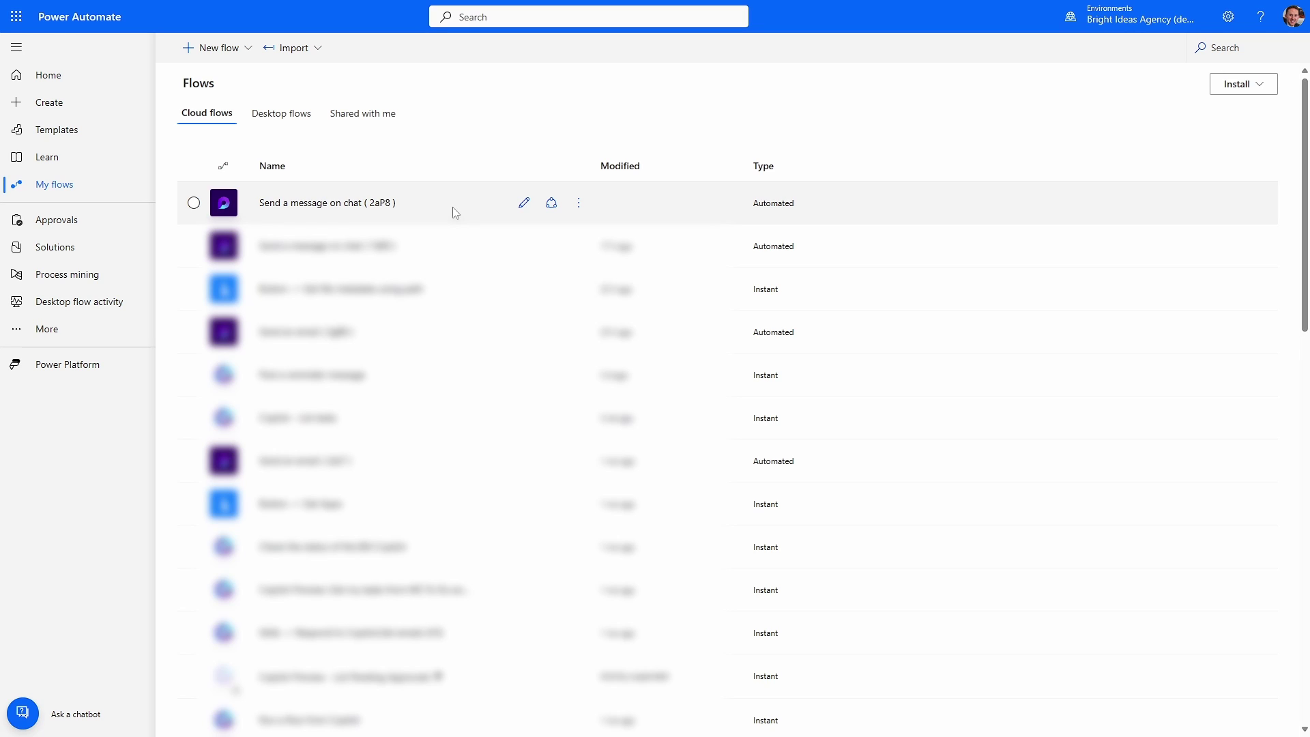
{"action": "left_click", "coordinate": [523, 204]}
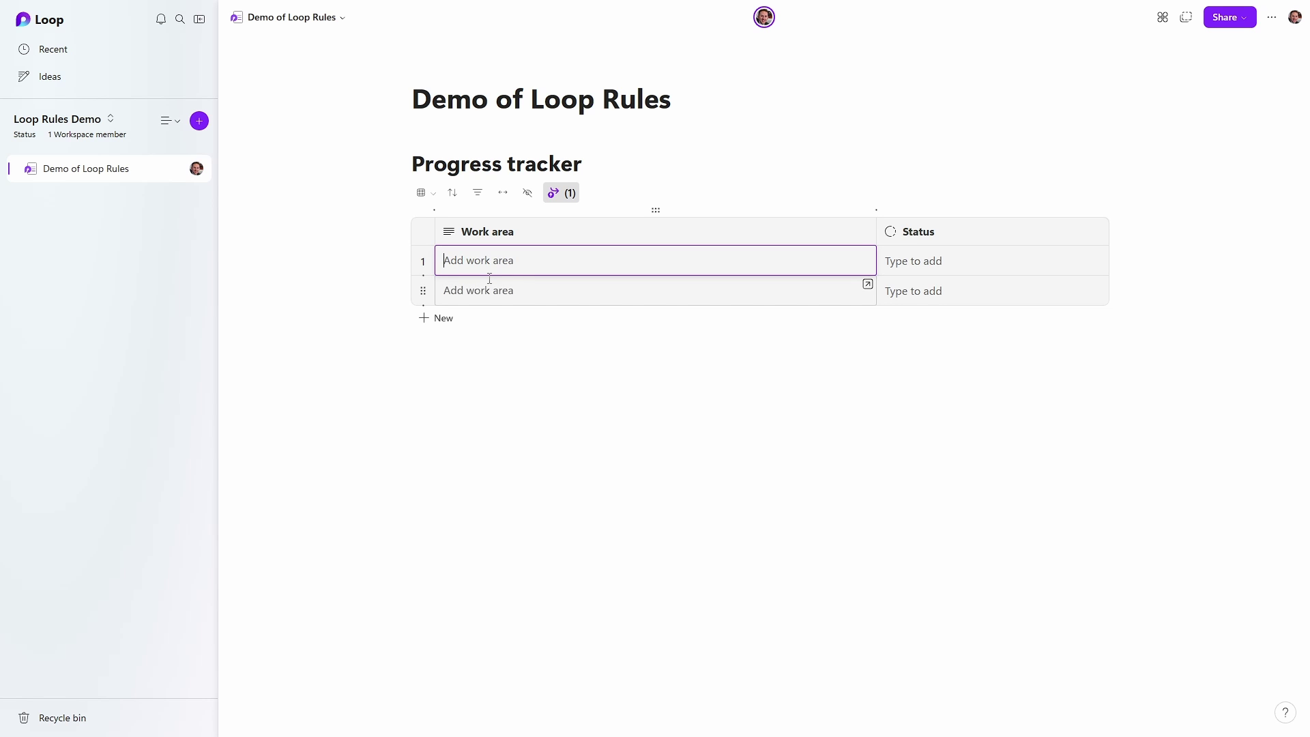
Enter 'Rules demo' as the first Work area and set its Status to Blocked
{"action": "type", "text": "Rules demo"}
{"action": "left_click", "coordinate": [777, 345]}
{"action": "left_click", "coordinate": [941, 261]}
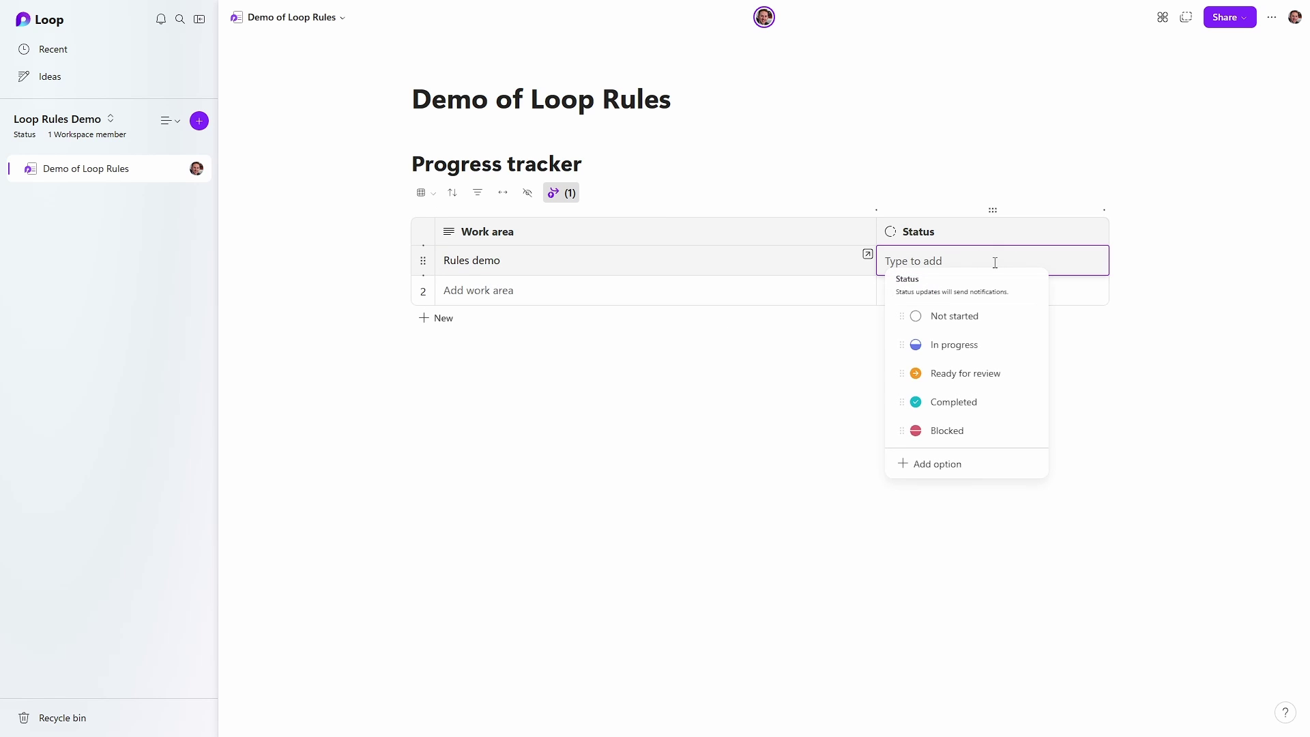
{"action": "left_click", "coordinate": [945, 430]}
{"action": "left_click", "coordinate": [842, 409]}
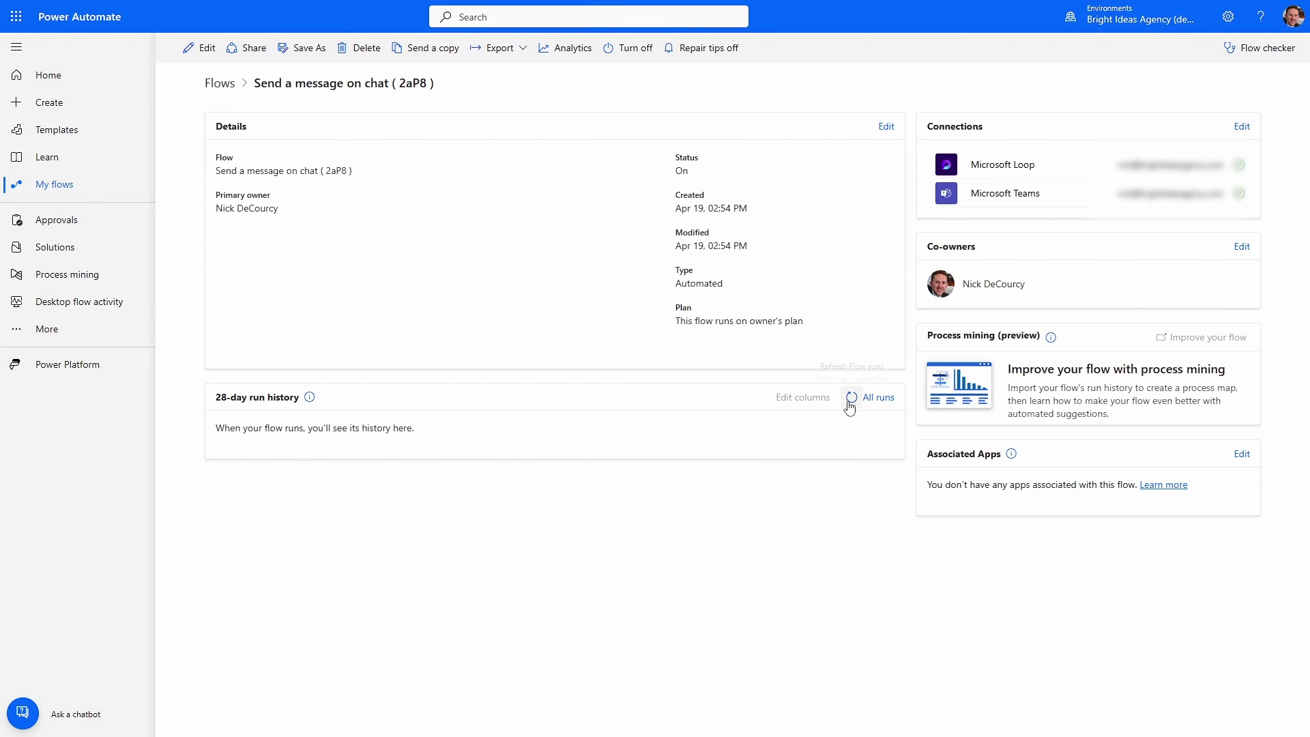
Refresh the flow's All runs history to show the new run
{"action": "left_click", "coordinate": [849, 403]}
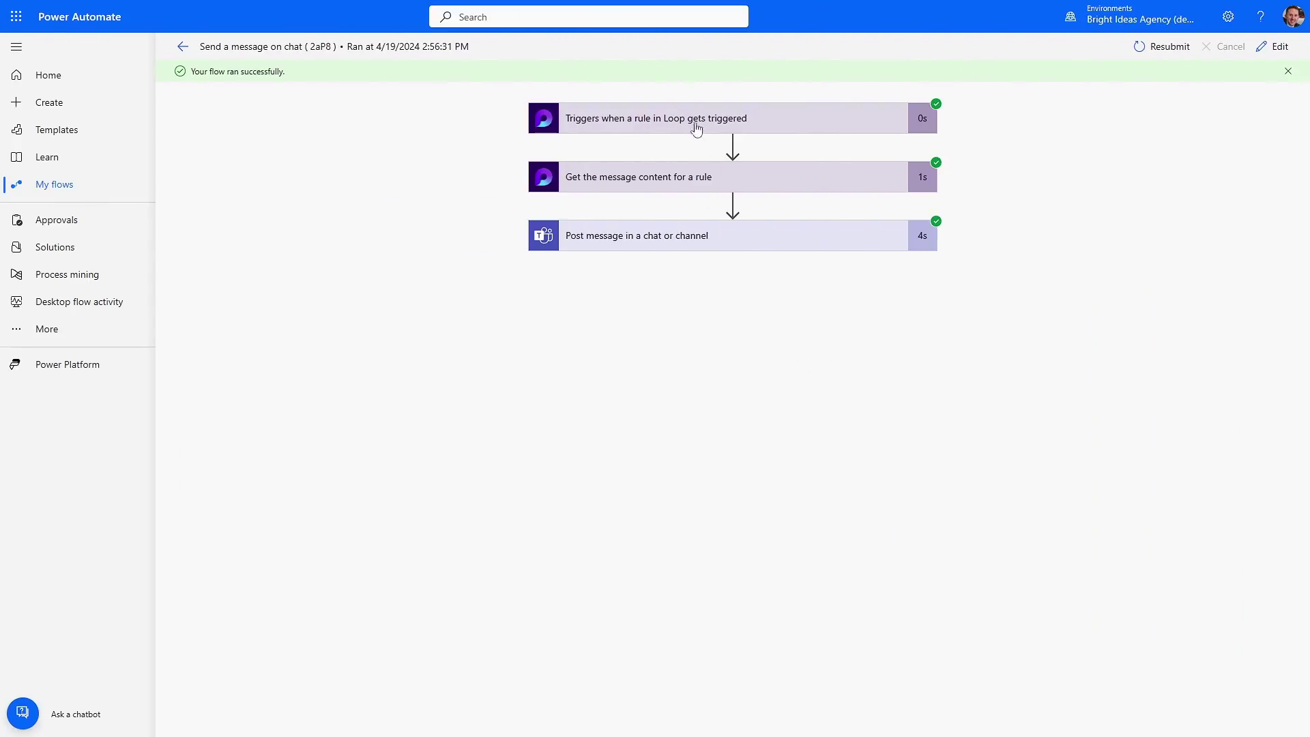
Expand the trigger and message content steps and view the raw inputs
{"action": "left_click", "coordinate": [643, 122]}
{"action": "left_click_drag", "start_coordinate": [575, 307], "coordinate": [902, 308]}
{"action": "left_click", "coordinate": [666, 413]}
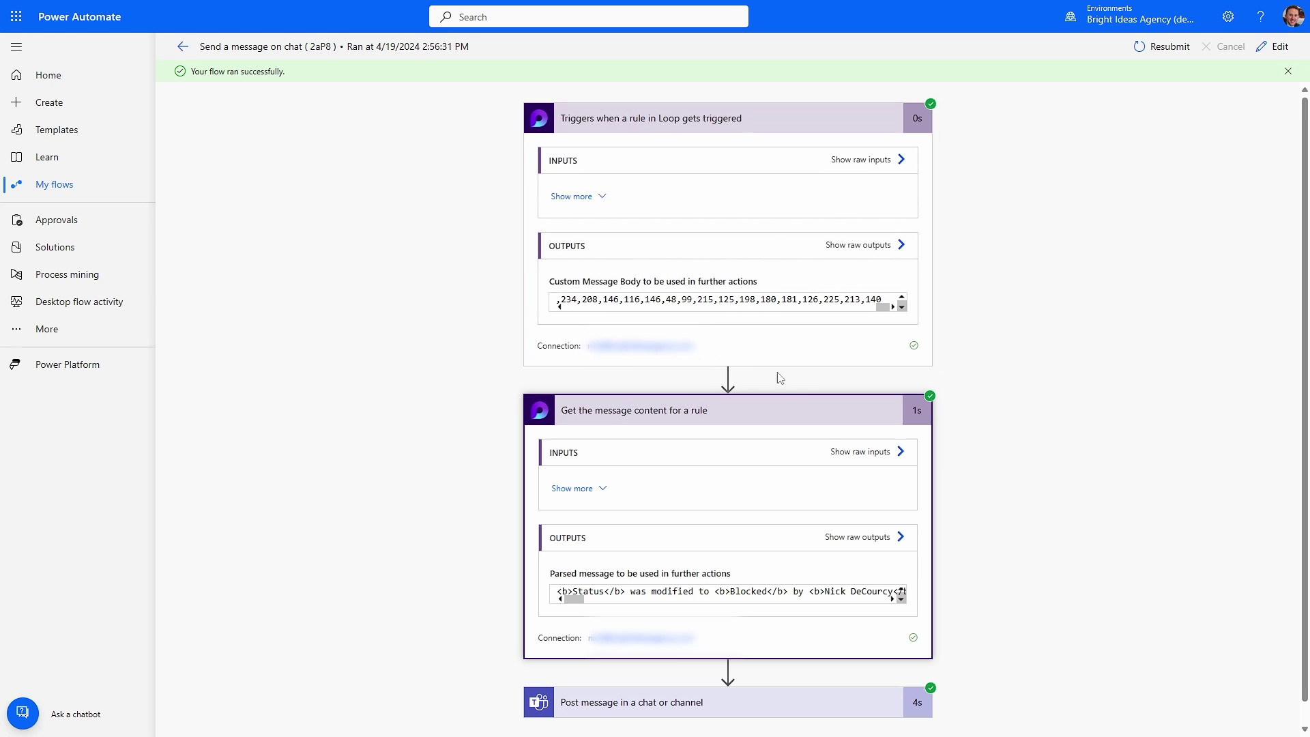
{"action": "left_click", "coordinate": [843, 456]}
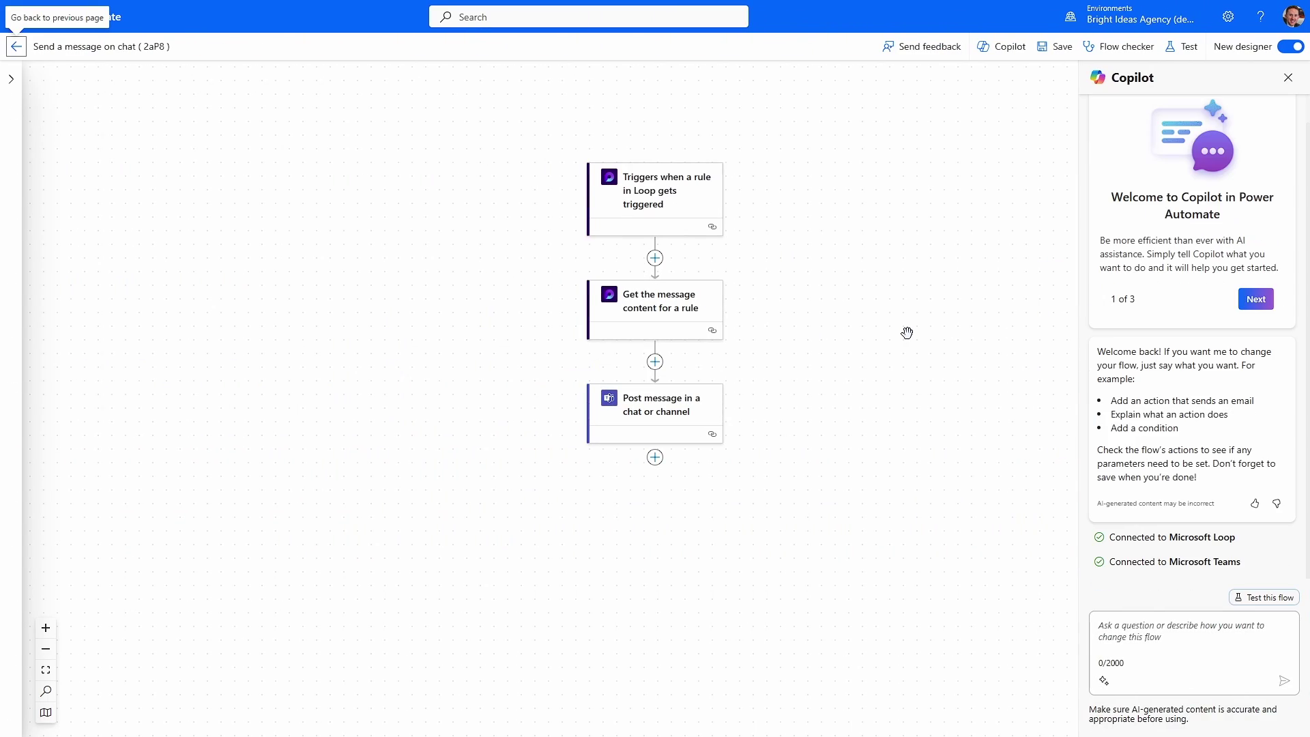
Add a Compose action after the message content step with Parsed message as Inputs, then save
{"action": "left_click", "coordinate": [654, 362]}
{"action": "left_click", "coordinate": [709, 350]}
{"action": "left_click", "coordinate": [213, 127]}
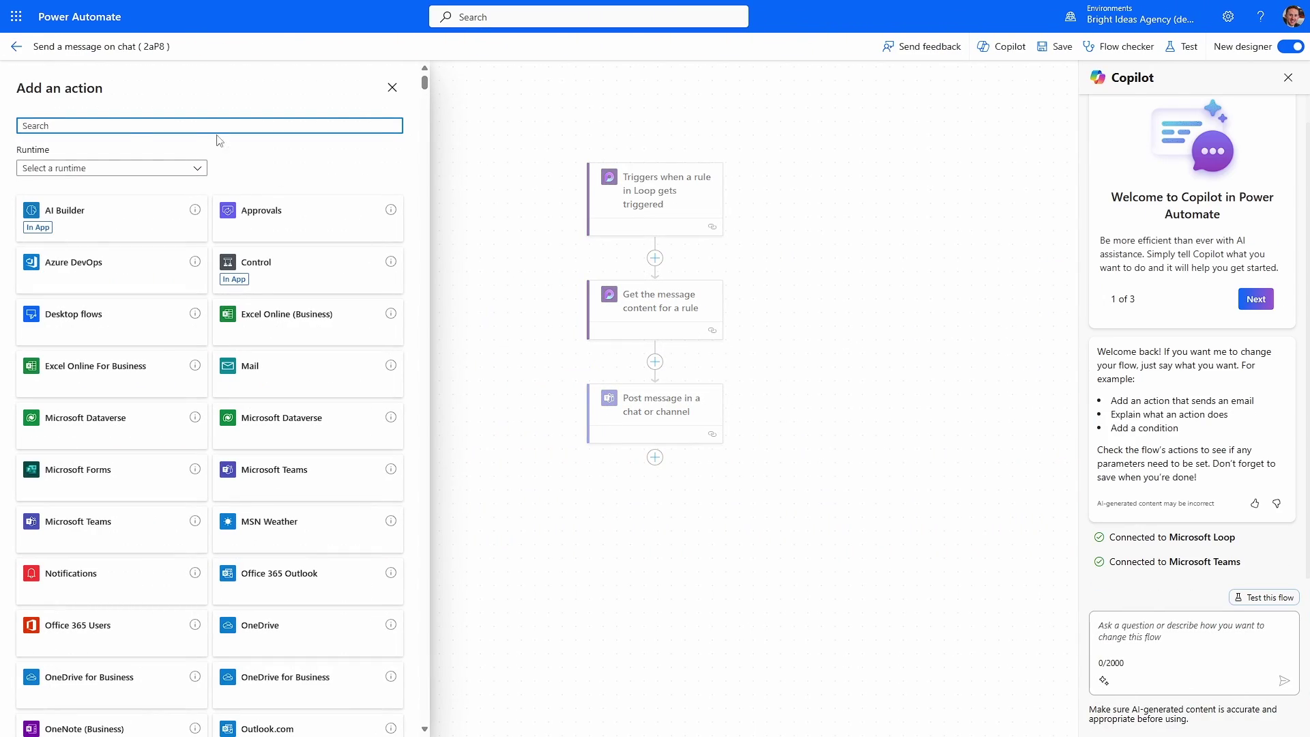
{"action": "type", "text": "compo"}
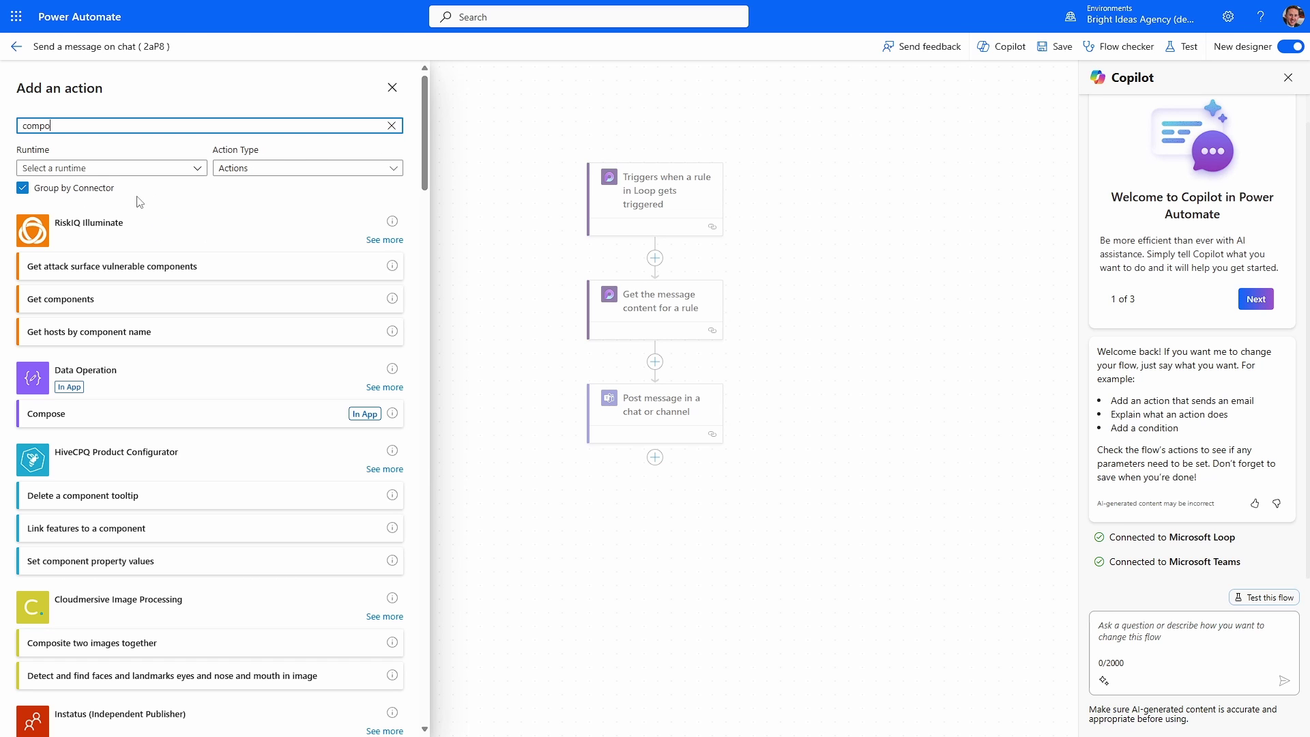
{"action": "left_click", "coordinate": [78, 415]}
{"action": "left_click", "coordinate": [143, 174]}
{"action": "left_click", "coordinate": [406, 172]}
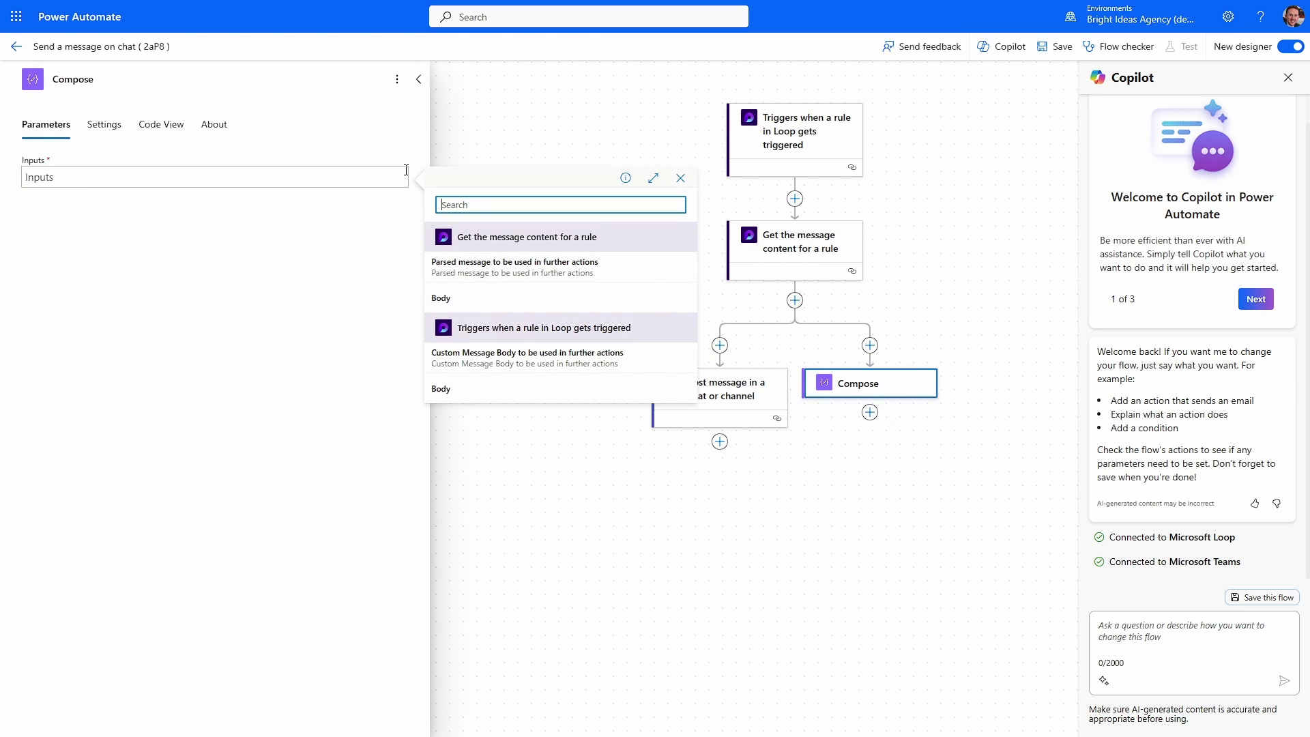
{"action": "left_click", "coordinate": [481, 267]}
{"action": "left_click", "coordinate": [498, 316]}
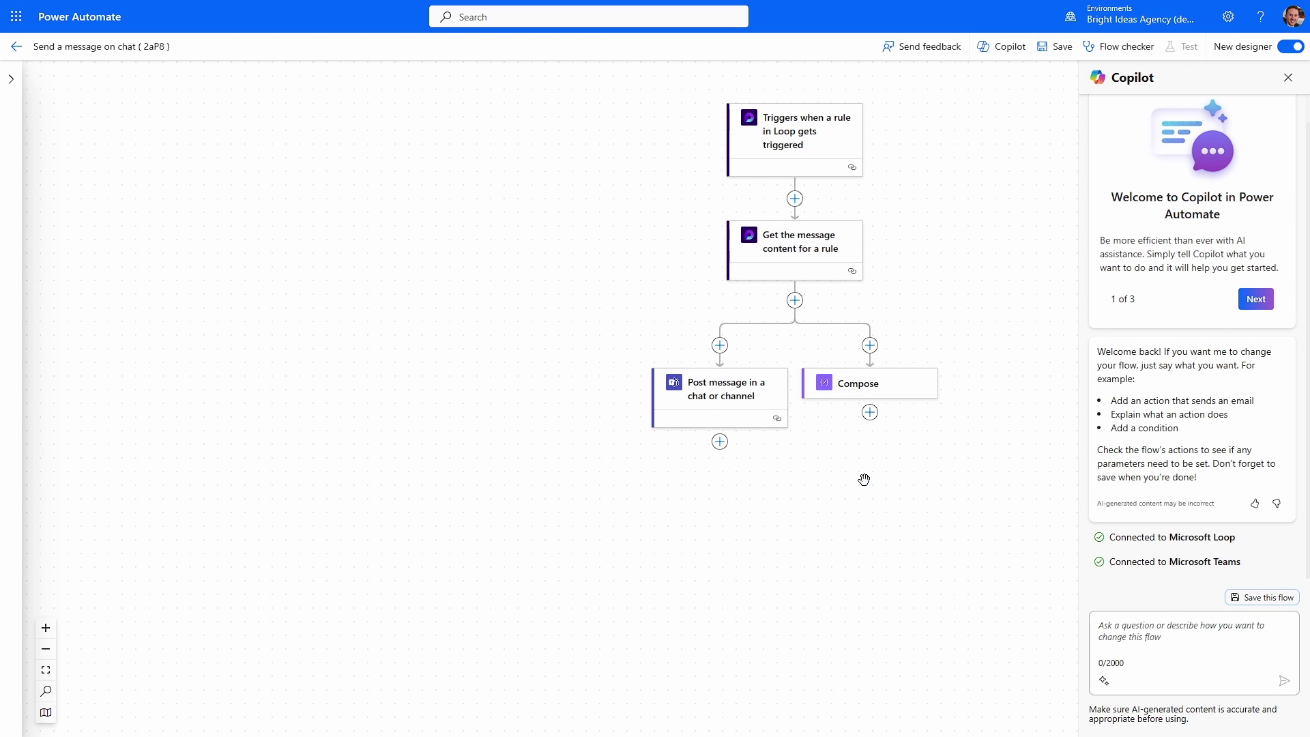
{"action": "left_click", "coordinate": [1054, 47]}
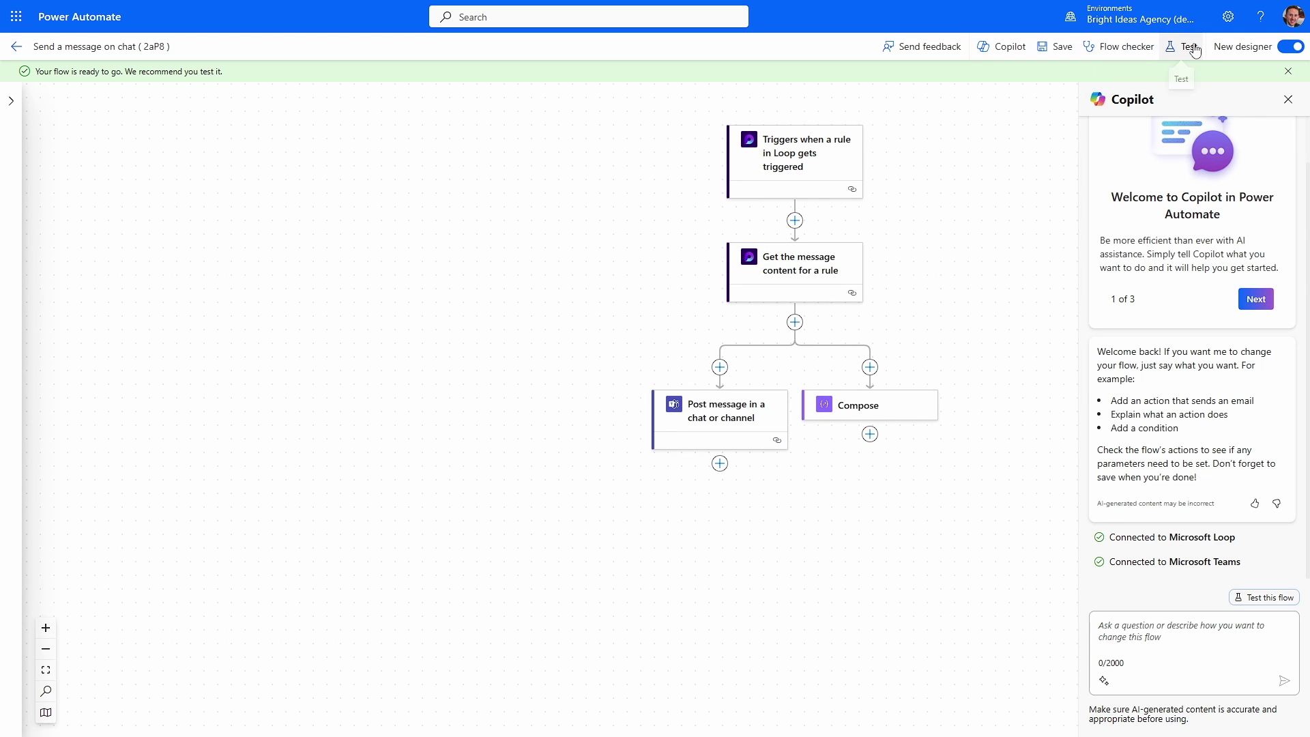
Test the flow with the recently used trigger and view the Compose step's output
{"action": "left_click", "coordinate": [1190, 47]}
{"action": "left_click", "coordinate": [1057, 126]}
{"action": "left_click", "coordinate": [1081, 152]}
{"action": "left_click", "coordinate": [1065, 184]}
{"action": "left_click", "coordinate": [1076, 715]}
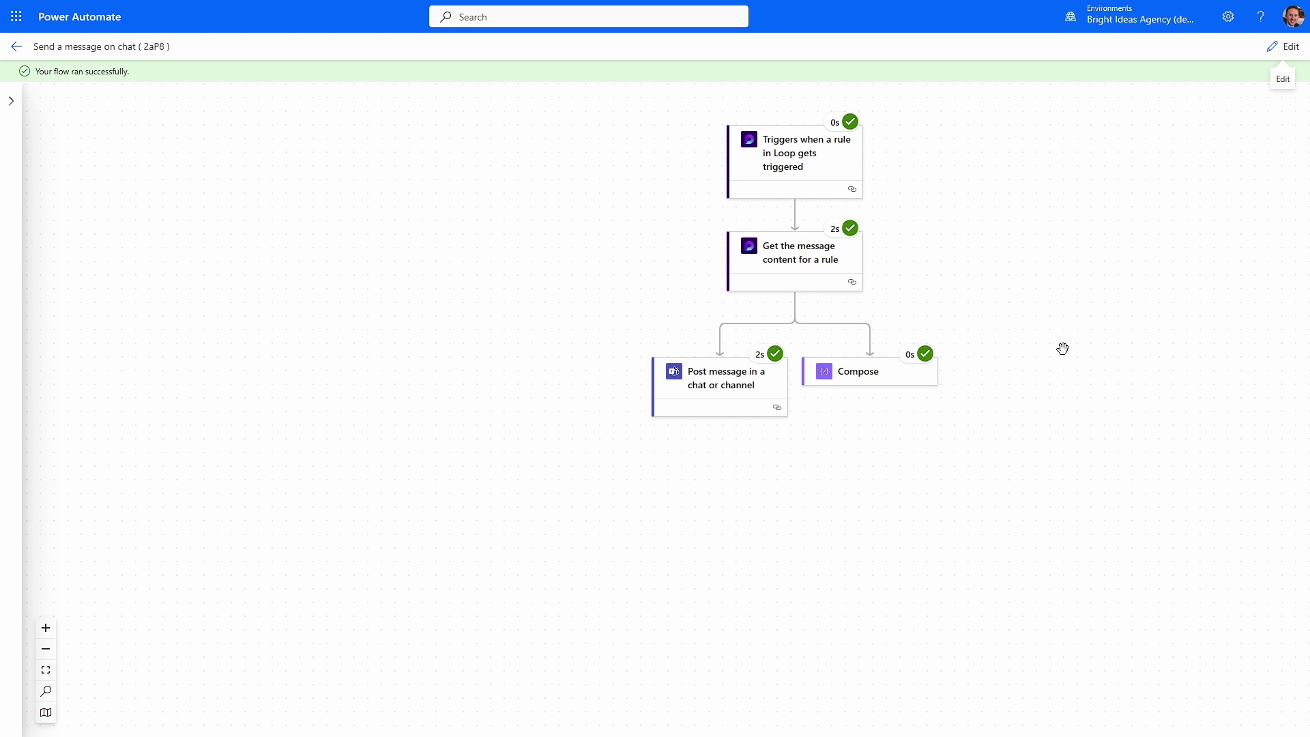
{"action": "left_click", "coordinate": [901, 373]}
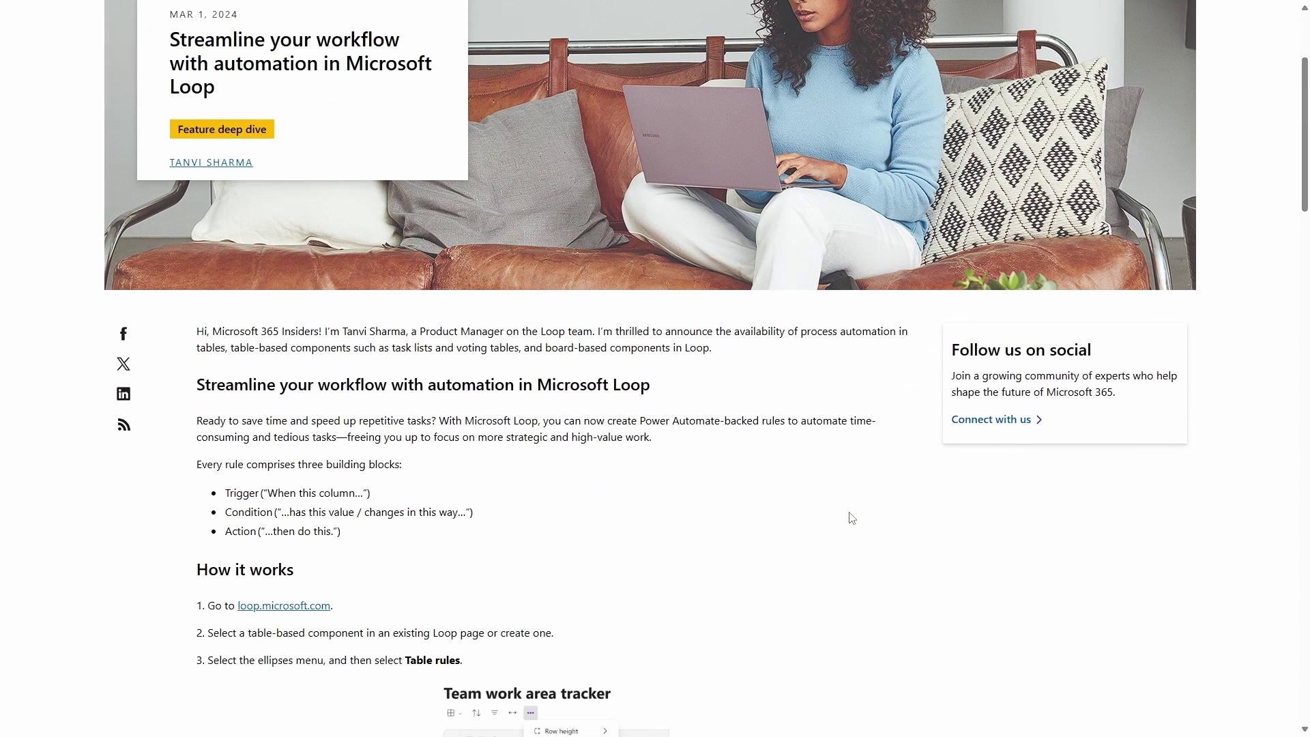
Scroll the blog post through How it works, Known issues and Requirements
{"action": "scroll", "coordinate": [852, 518], "scroll_direction": "down", "scroll_amount": 7}
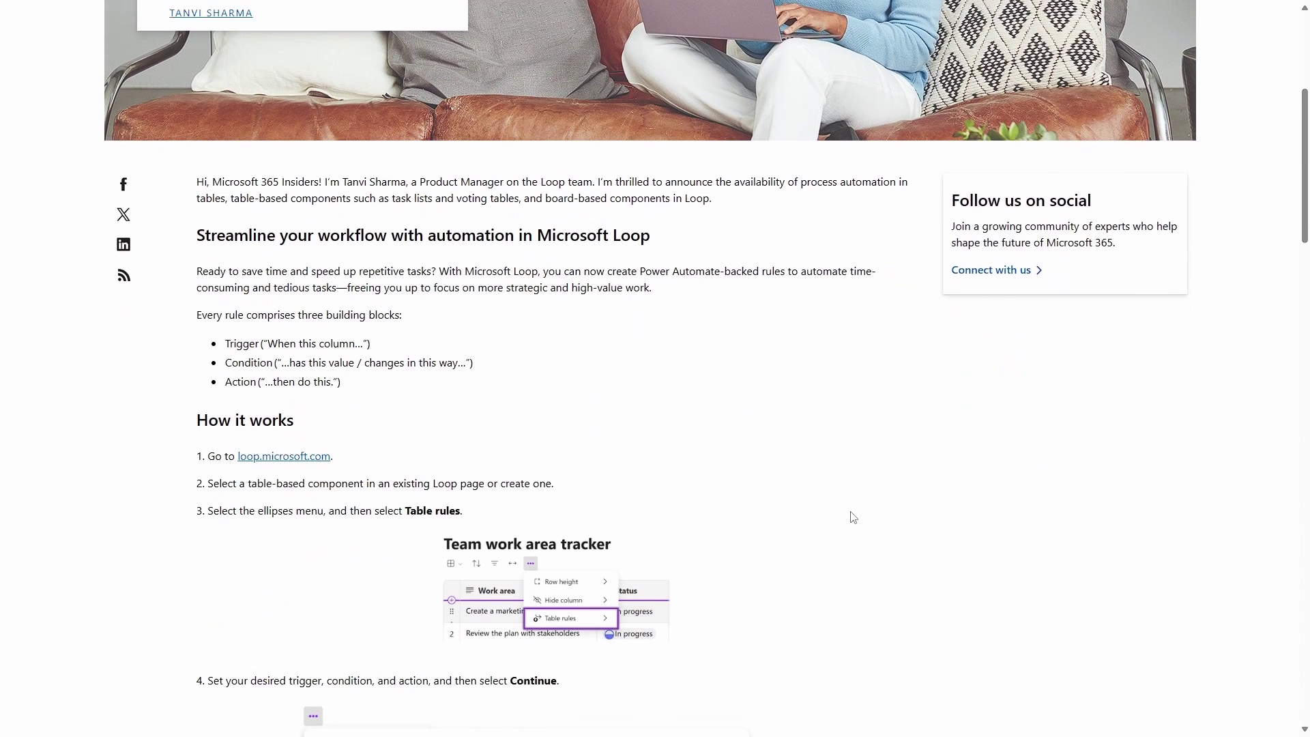
{"action": "scroll", "coordinate": [852, 509], "scroll_direction": "down", "scroll_amount": 6}
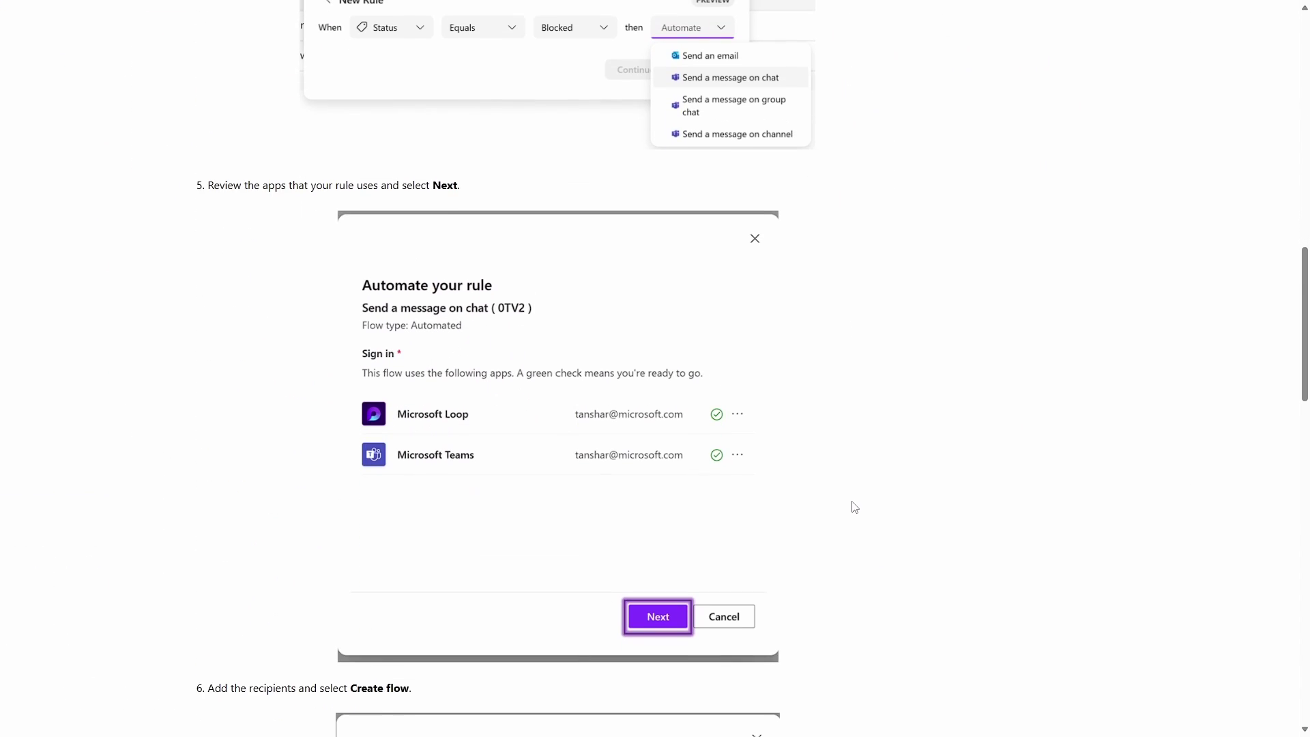
{"action": "scroll", "coordinate": [854, 507], "scroll_direction": "down", "scroll_amount": 6}
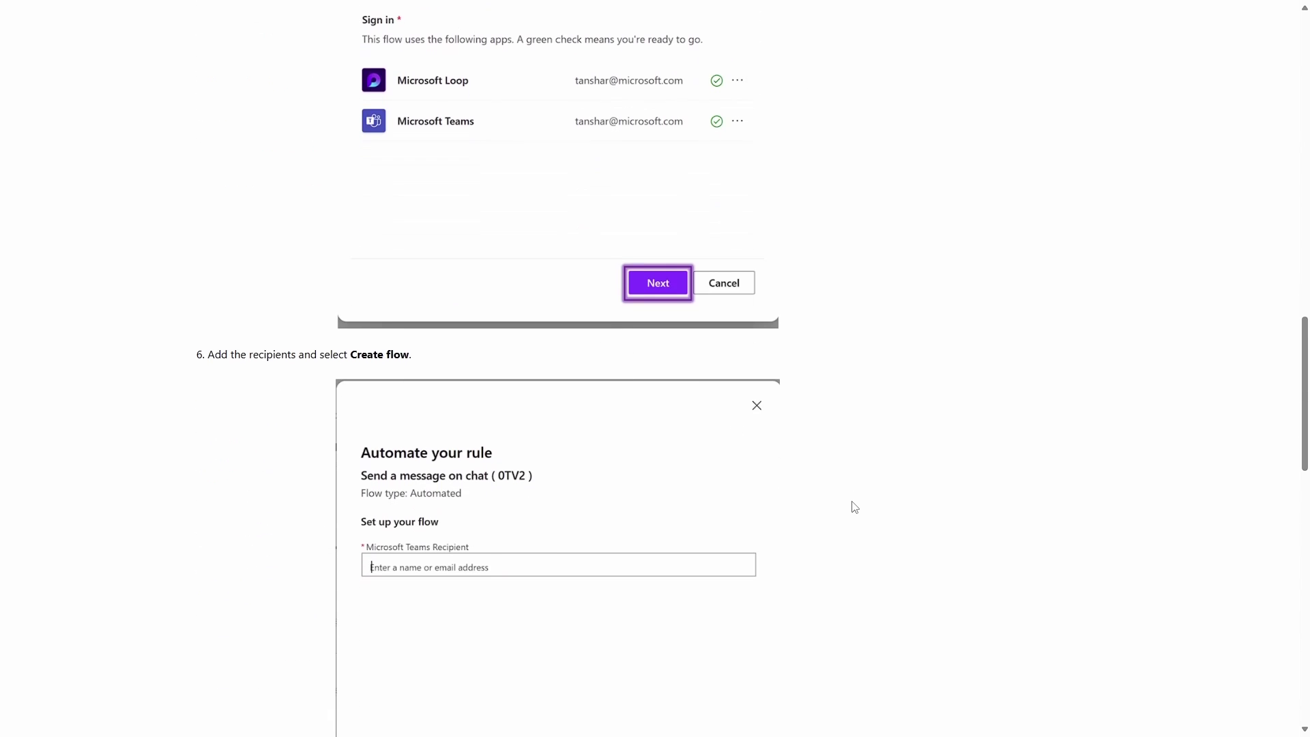
{"action": "scroll", "coordinate": [854, 507], "scroll_direction": "down", "scroll_amount": 8}
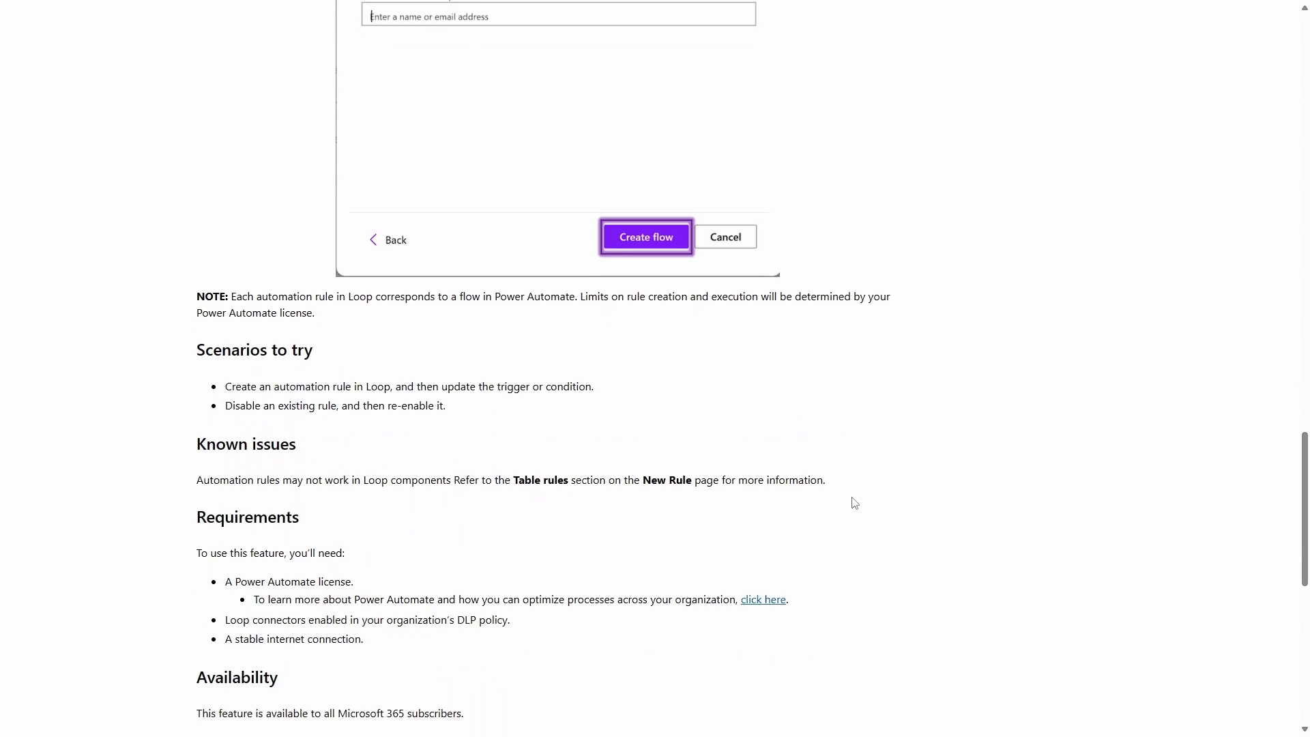